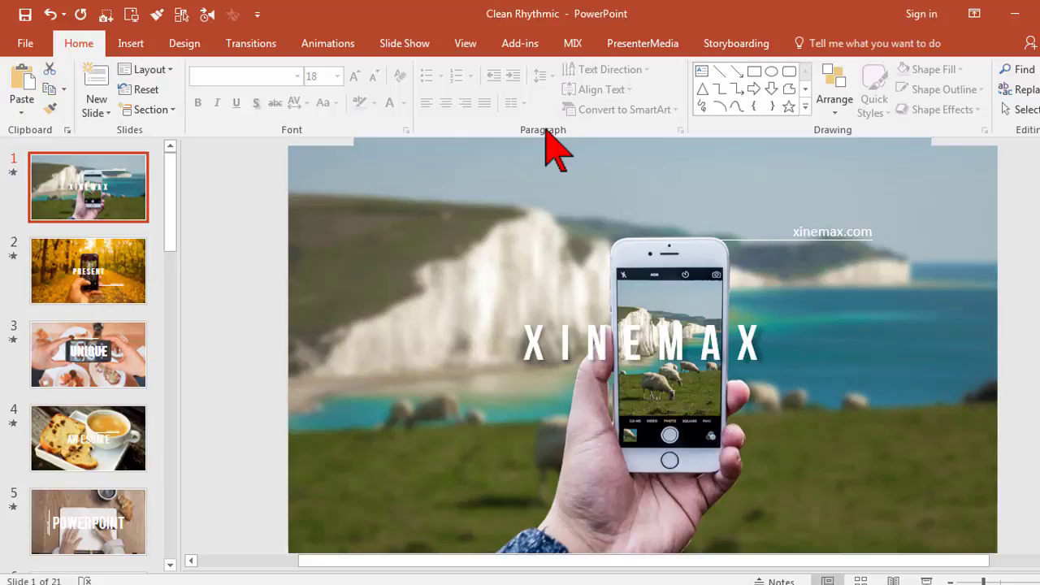
Start a Save As copy named Clean Rhythmic NEW targeting the MY VIDEOS folder
click(31, 44)
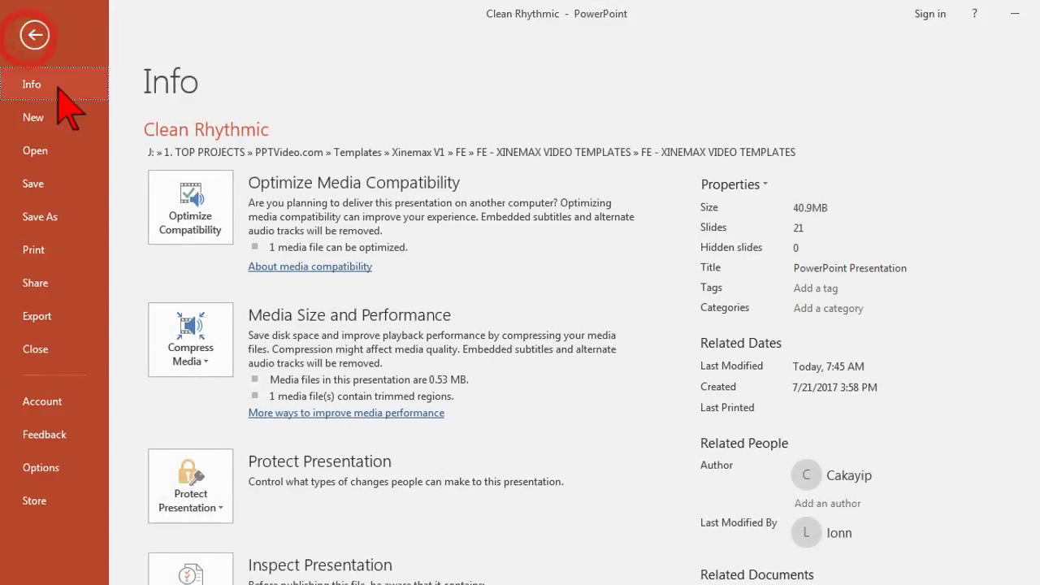
click(82, 218)
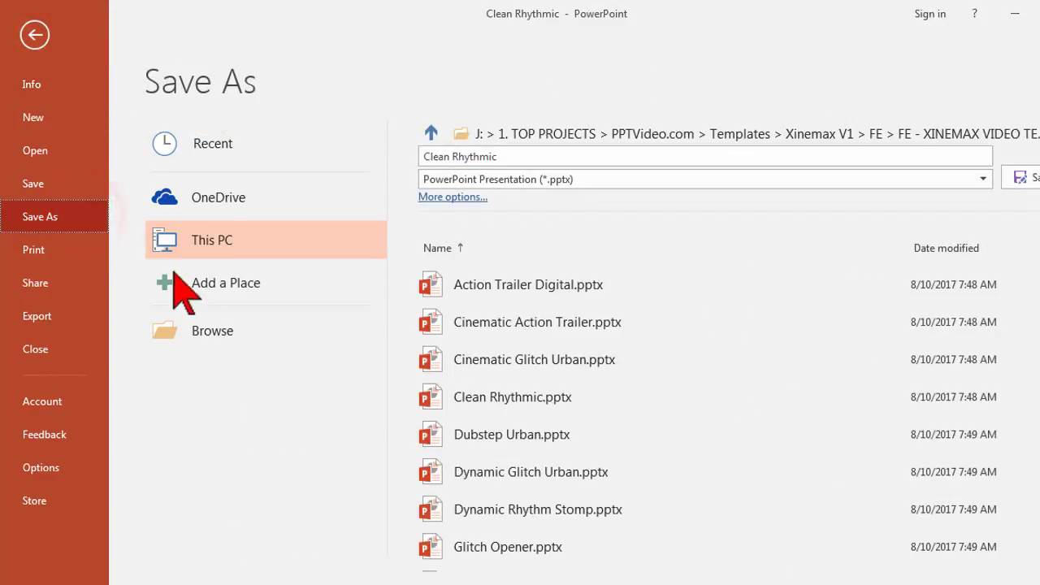
click(238, 337)
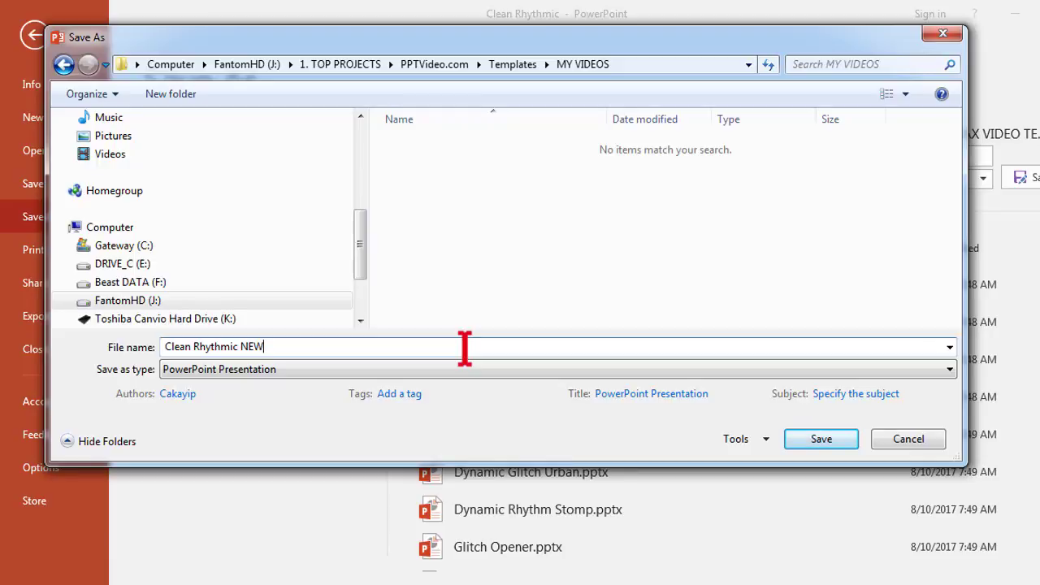
Save the copy as Clean Rhythmic NEW and select slide 1
key(Return)
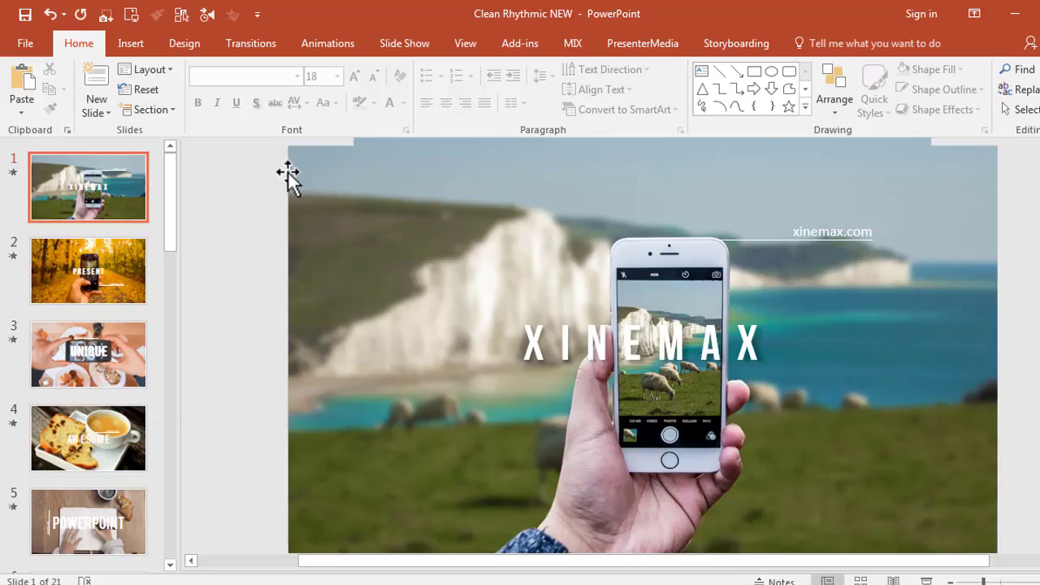
click(112, 184)
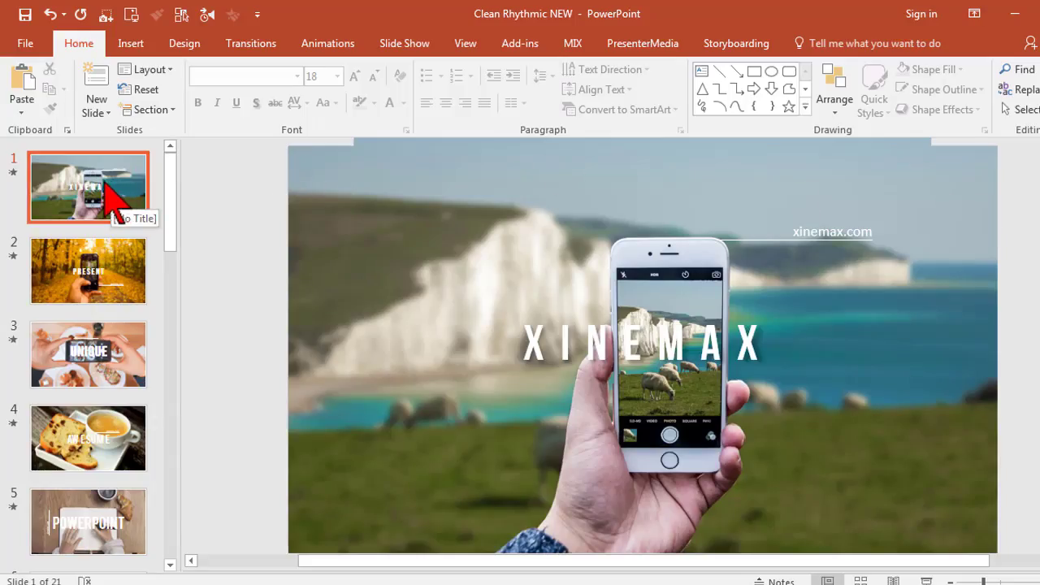
mouse_move(171, 169)
mouse_down()
mouse_move(179, 399)
mouse_move(163, 204)
mouse_move(174, 152)
mouse_up()
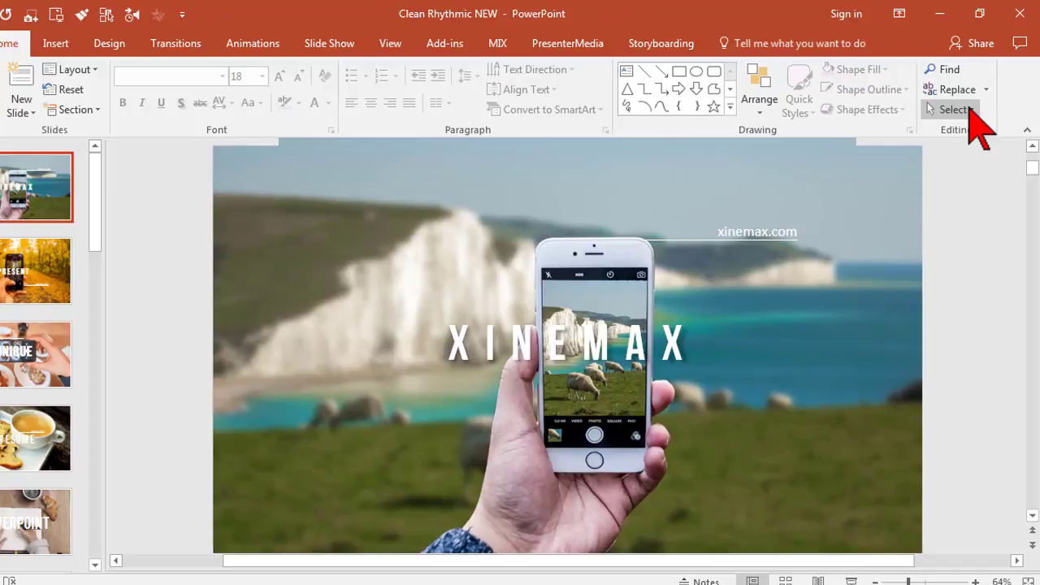
Hide all objects on slide 1 with the Selection Pane's Hide All
click(1034, 109)
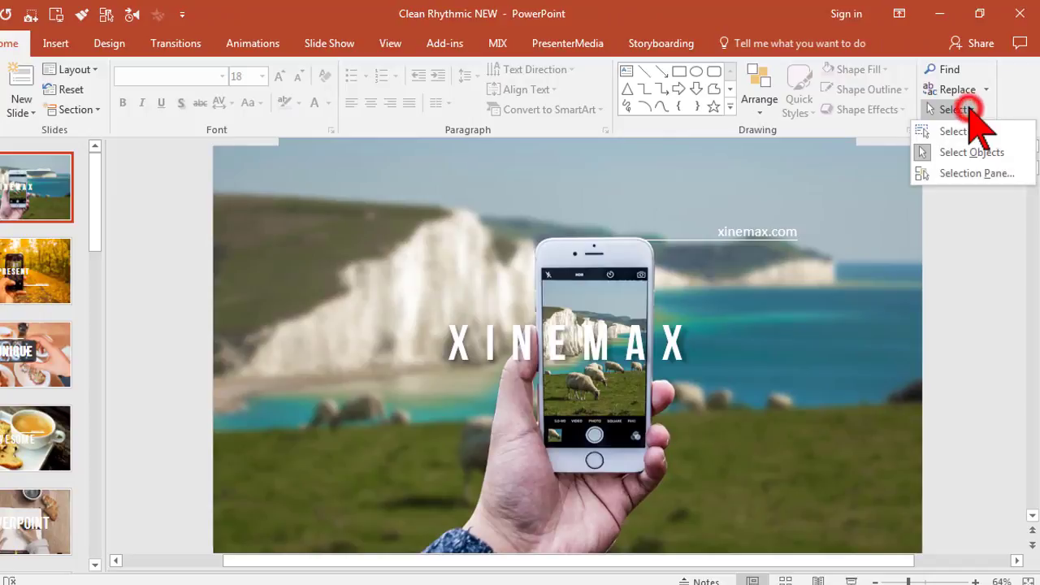
click(982, 173)
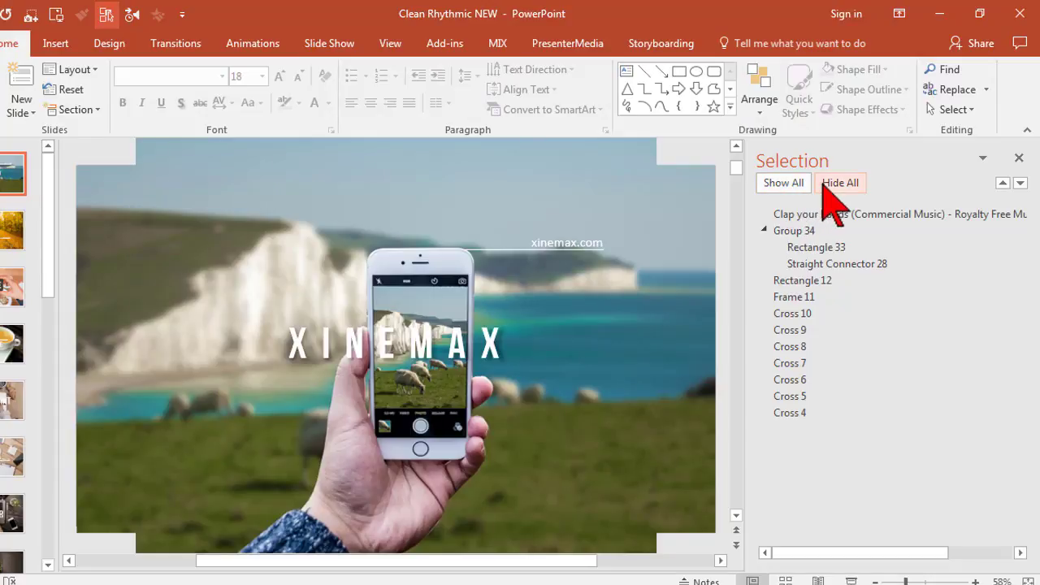
click(827, 185)
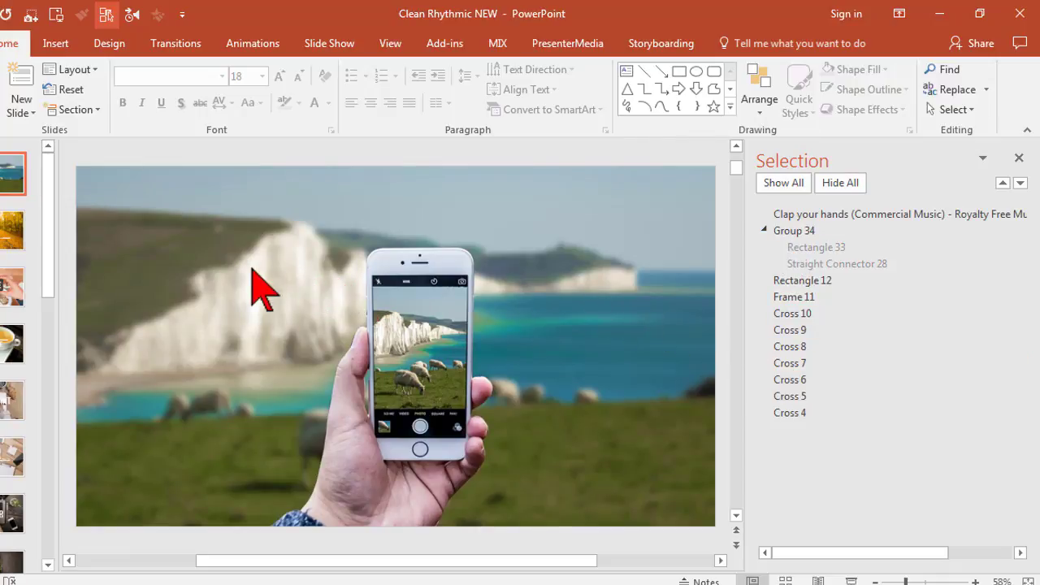
Fill slide 1's background with the Slide1 picture from the 1. WIDESCREEN > widescreens folder
right_click(278, 266)
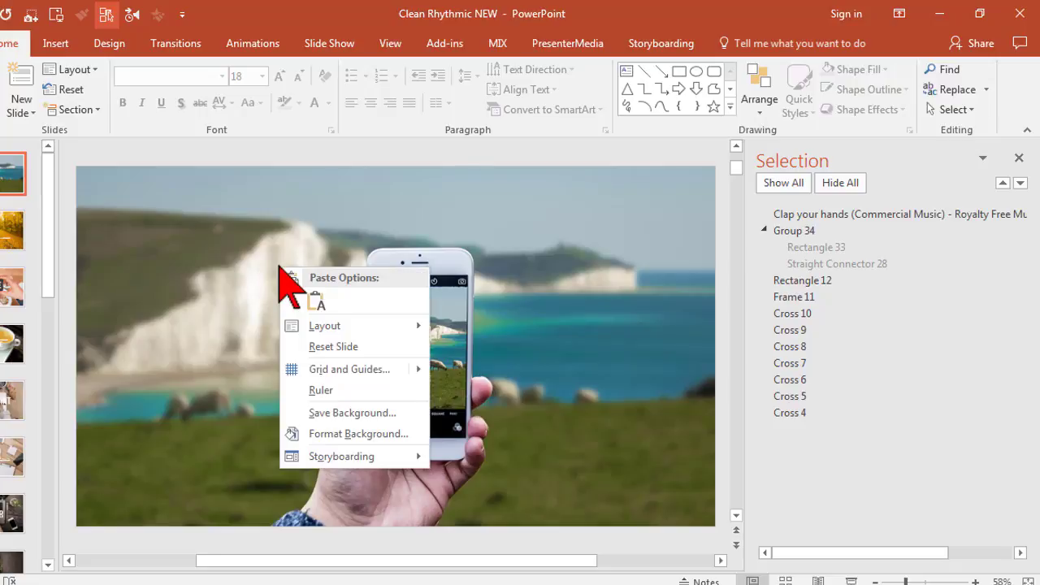
click(408, 431)
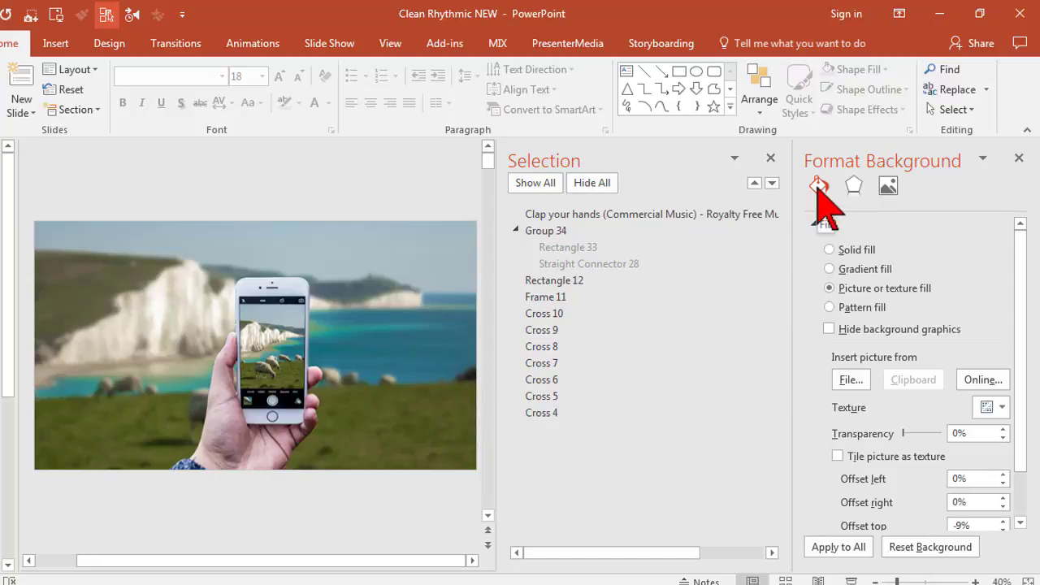
click(851, 380)
click(296, 259)
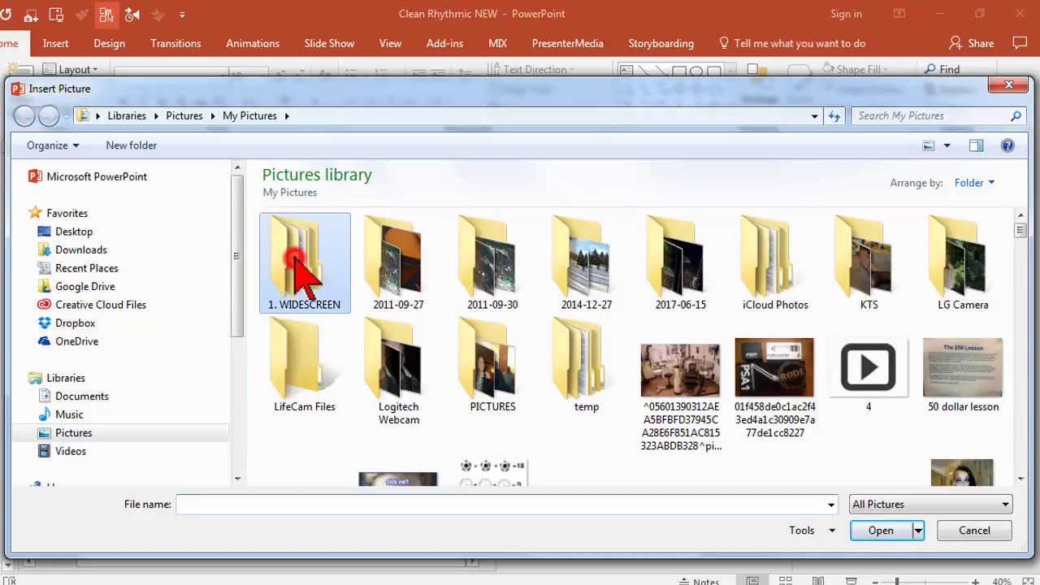
double_click(295, 259)
double_click(403, 247)
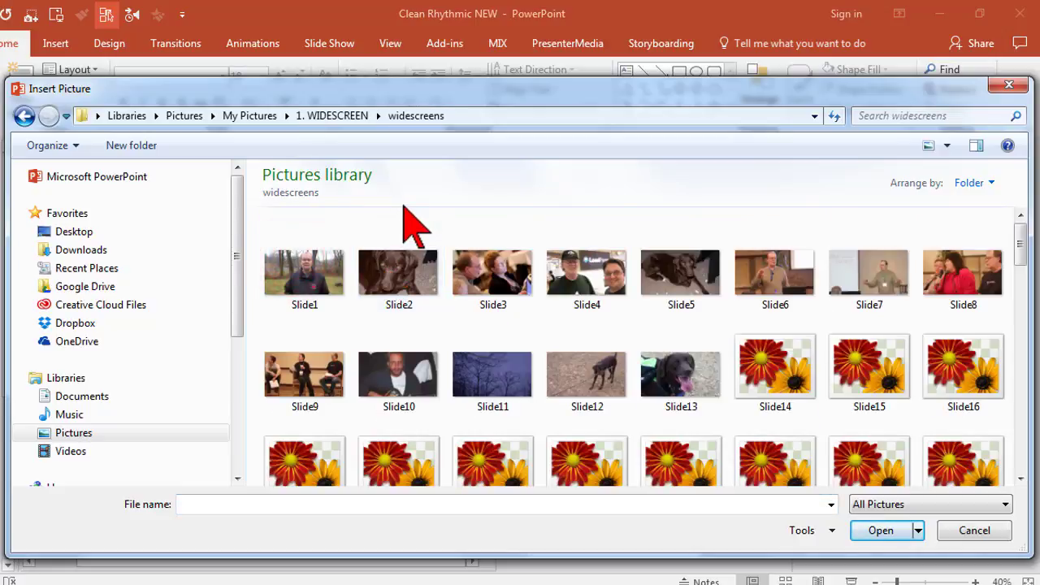
click(309, 268)
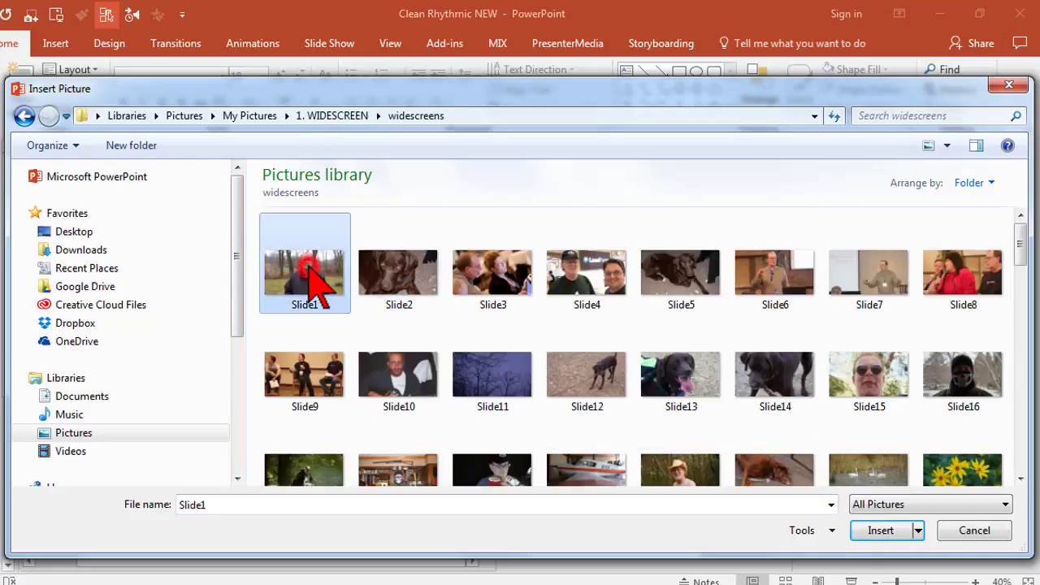
click(893, 530)
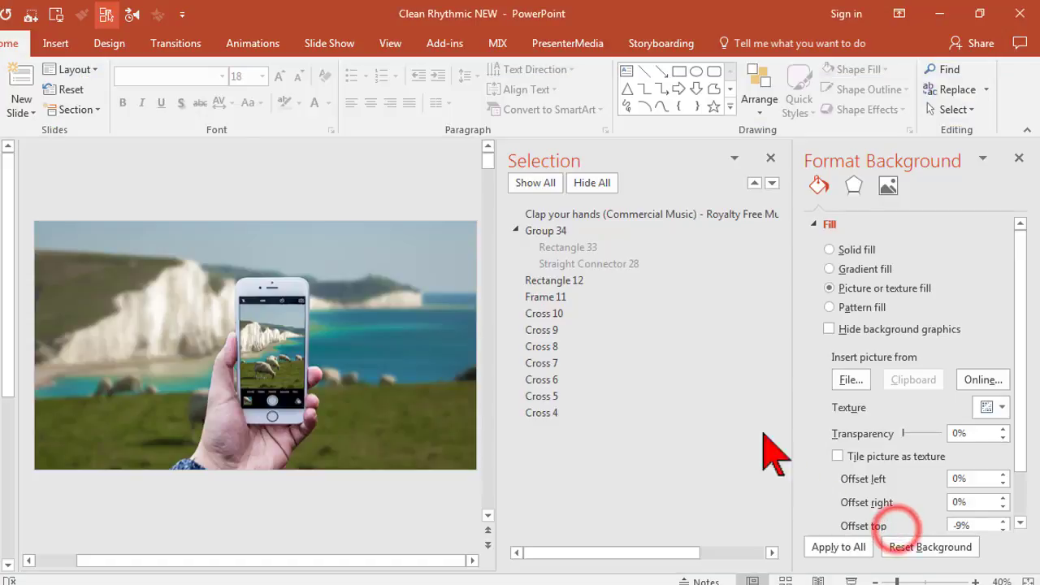
Show all of slide 1's hidden objects again, restoring the XINEMAX title
click(1016, 161)
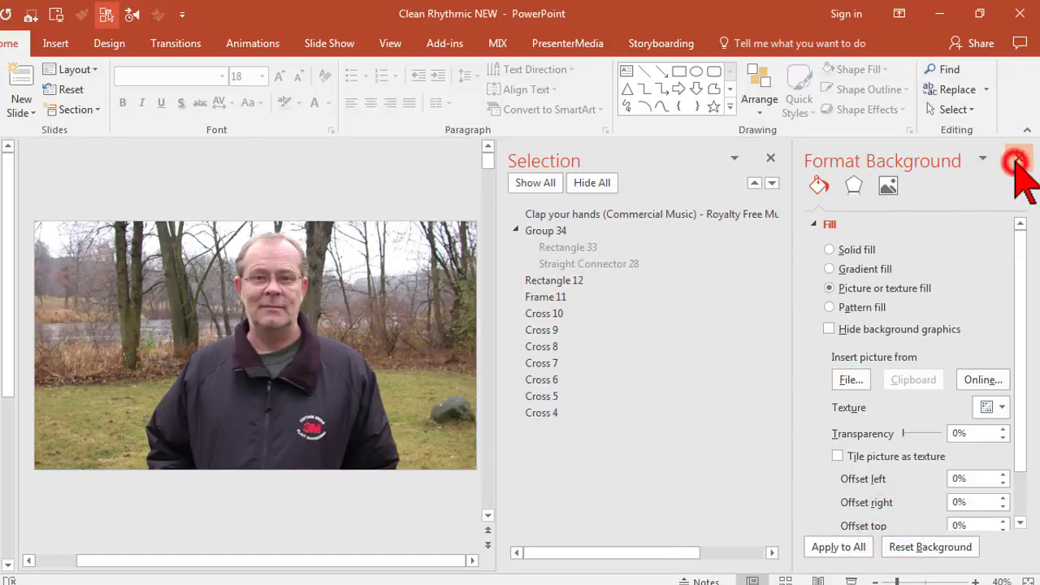
click(782, 182)
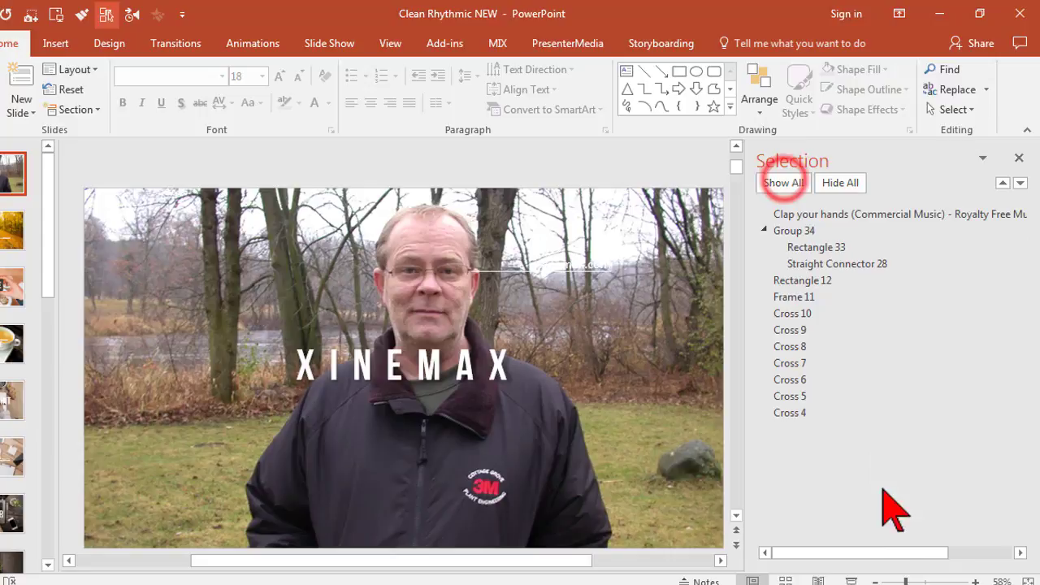
drag(889, 553, 852, 564)
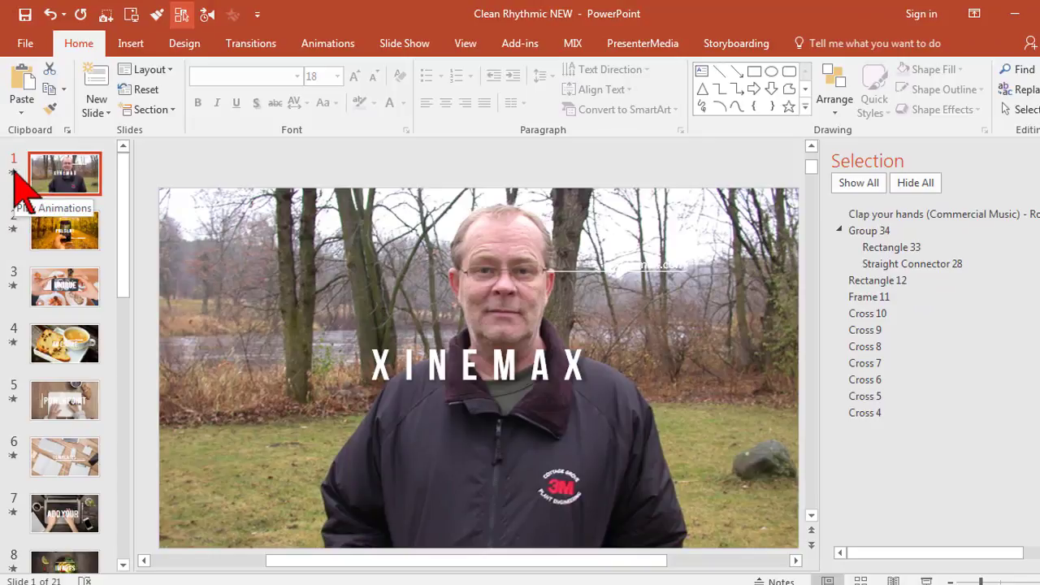
Preview slide 1's animations, then hide every object on slide 2
click(316, 47)
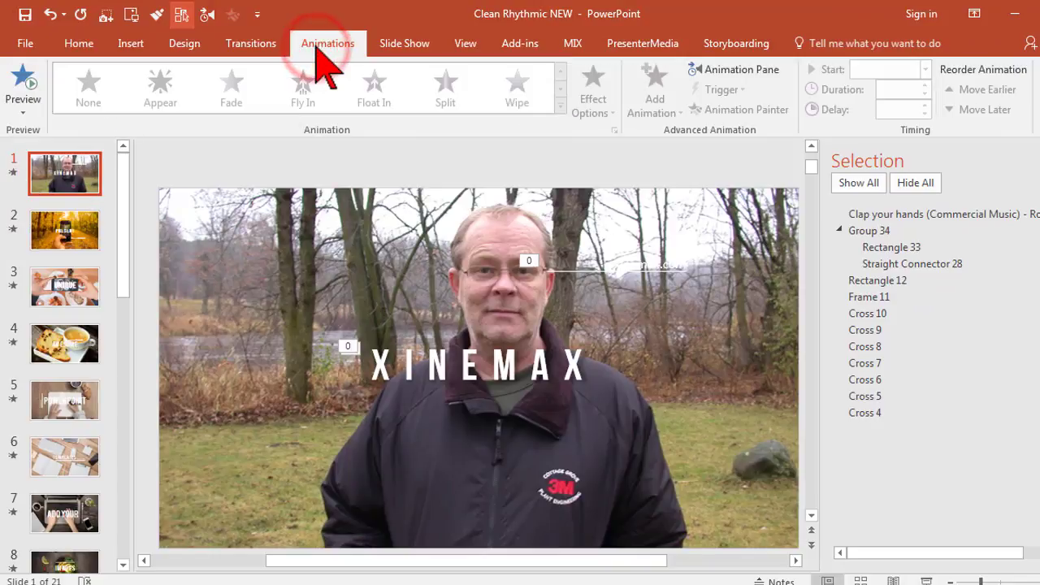
click(18, 80)
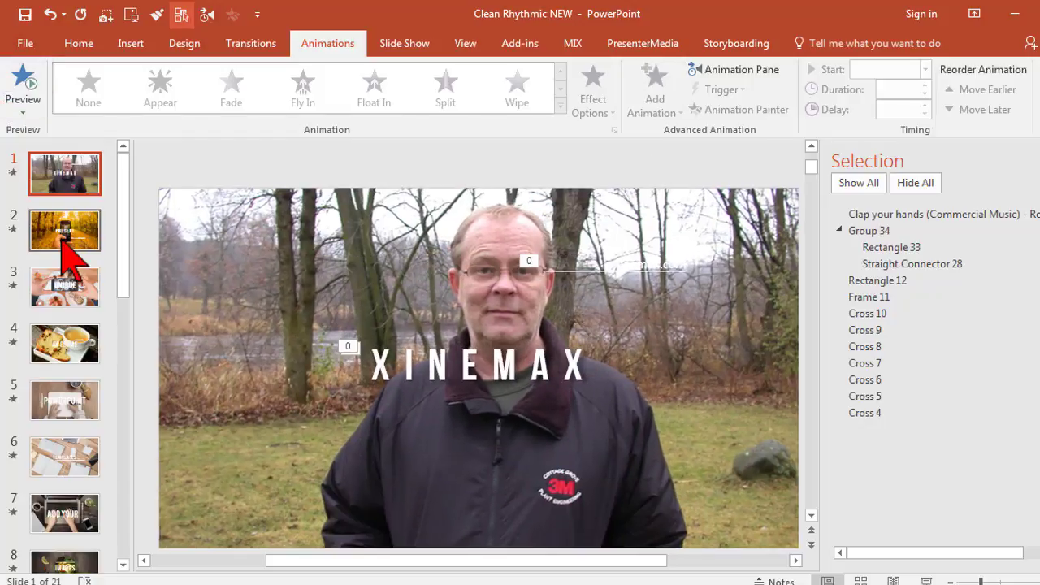
click(62, 241)
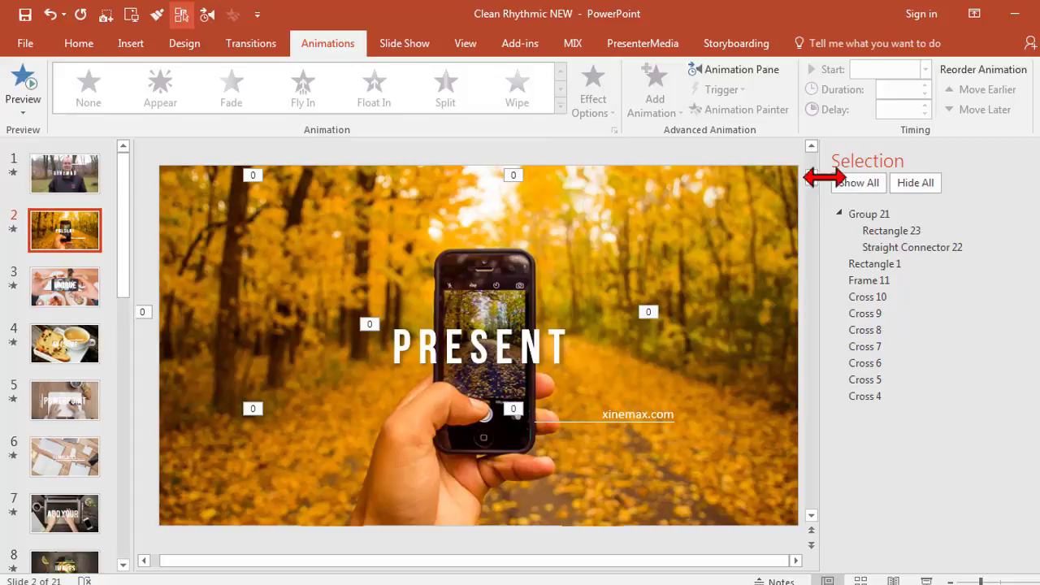
click(901, 183)
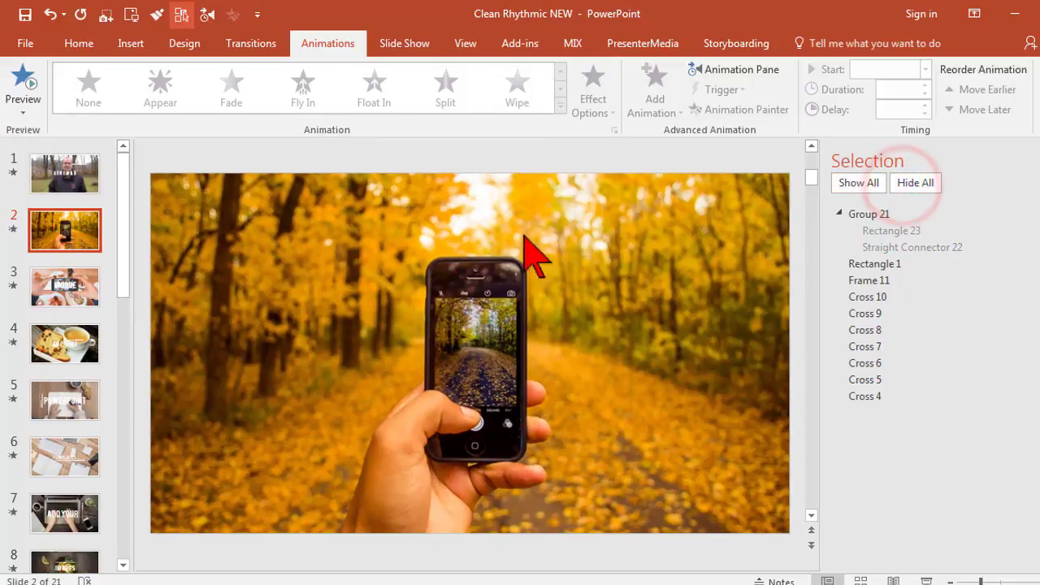
Set slide 2's background to the Slide2 chocolate dog photo
right_click(413, 234)
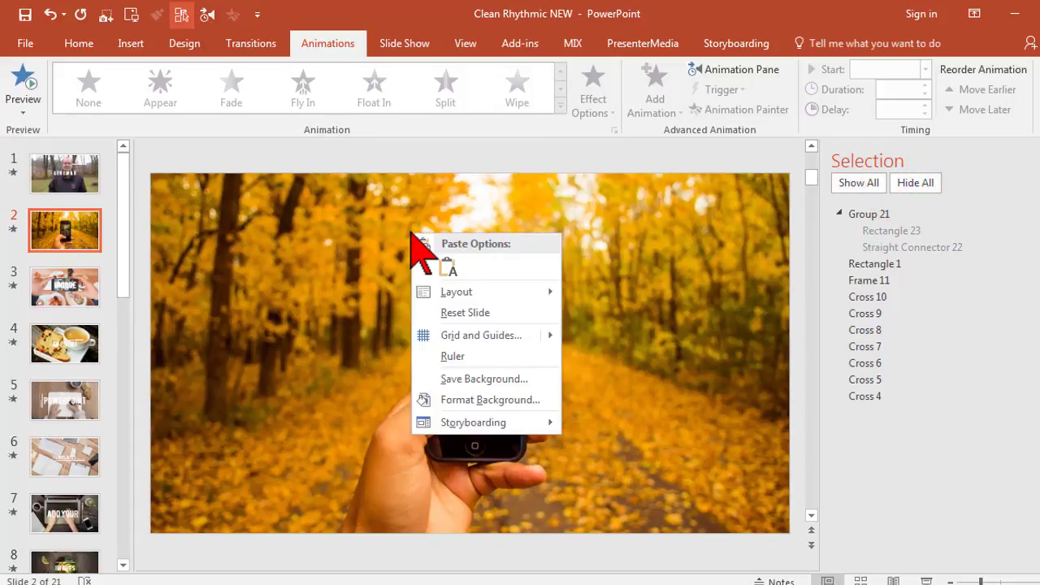
click(524, 400)
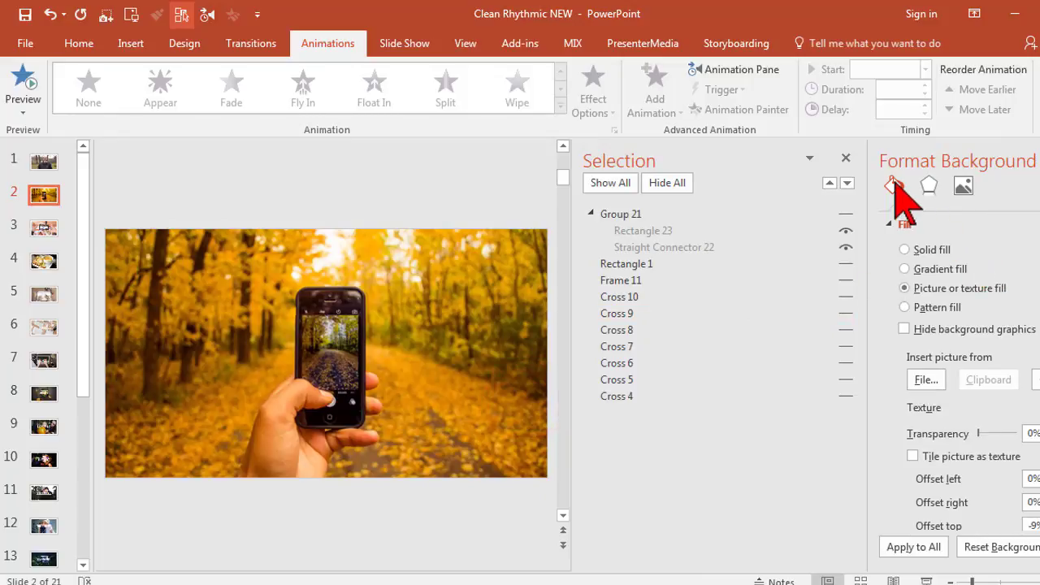
click(926, 380)
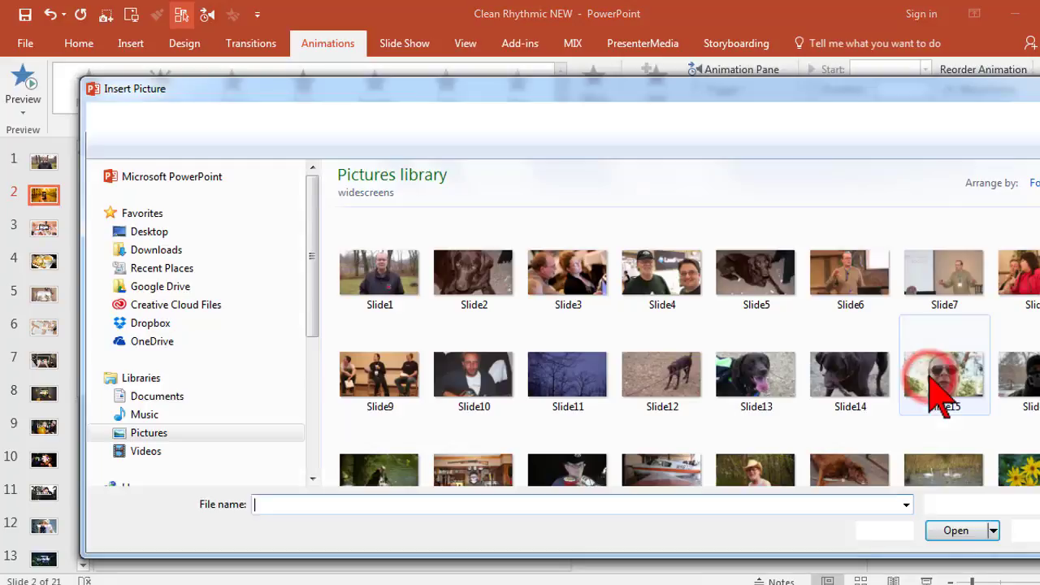
click(463, 280)
click(947, 532)
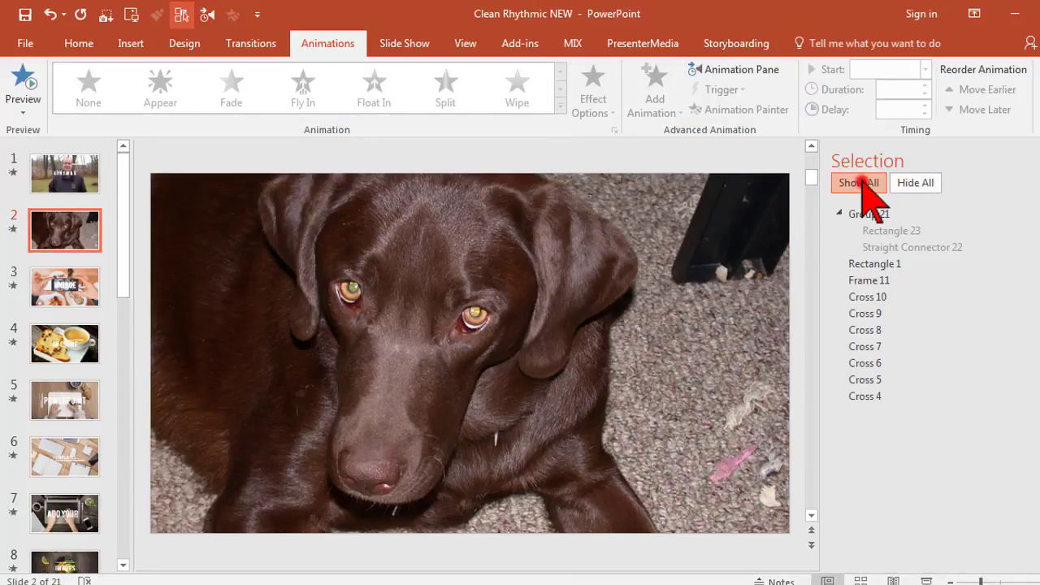
Show slide 2's PRESENT title objects again and preview its transition and animation
click(858, 182)
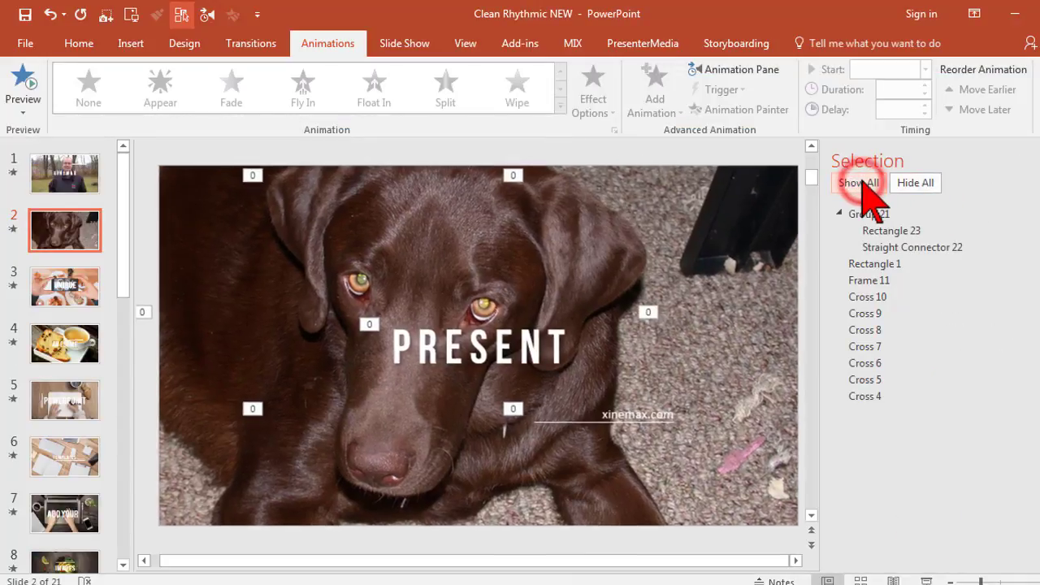
click(20, 77)
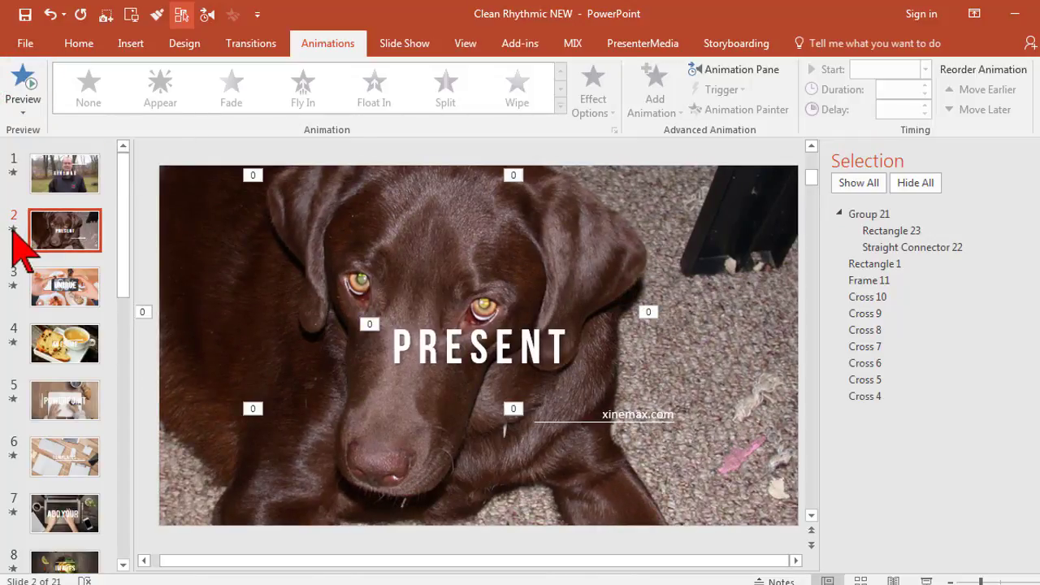
click(13, 229)
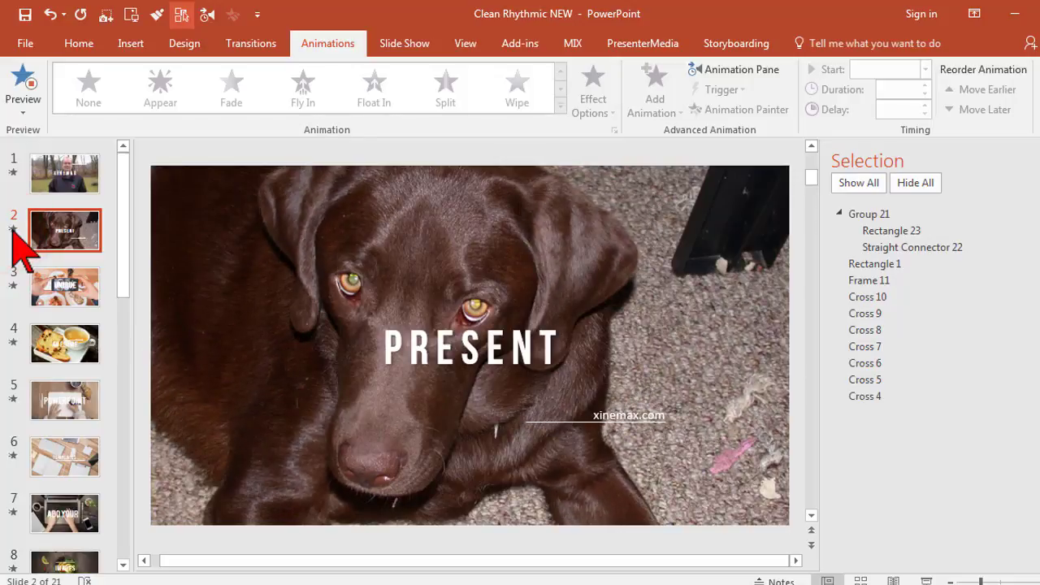
click(71, 291)
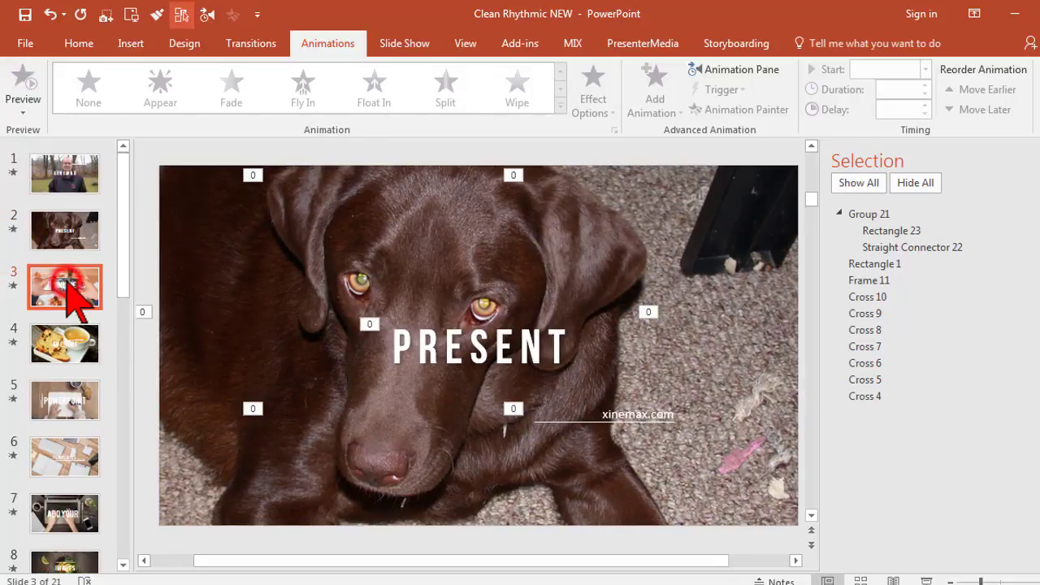
Replace slide 1's XINEMAX title with the presenter's name and move it to the lower left
click(63, 228)
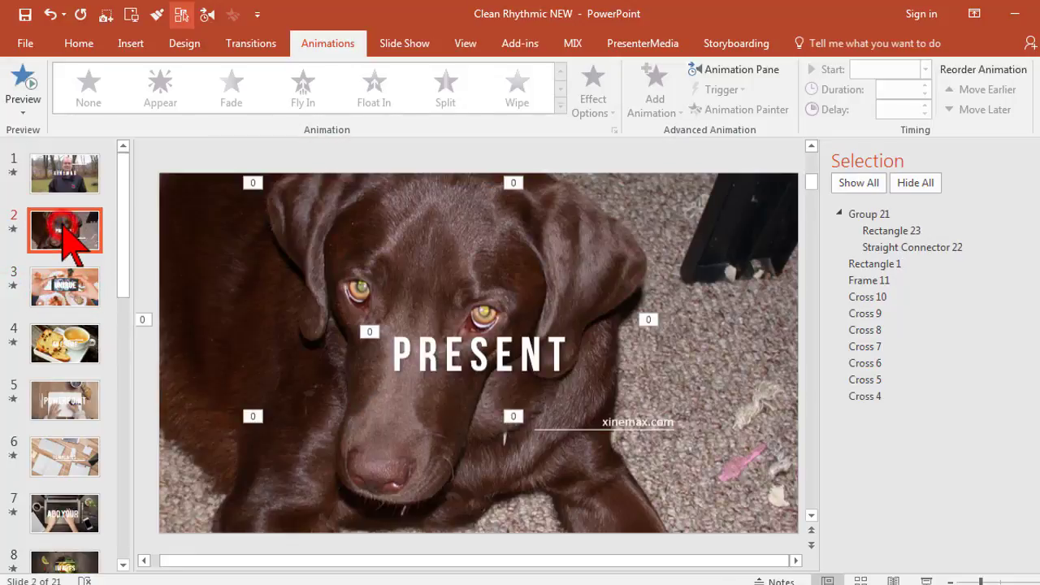
click(72, 188)
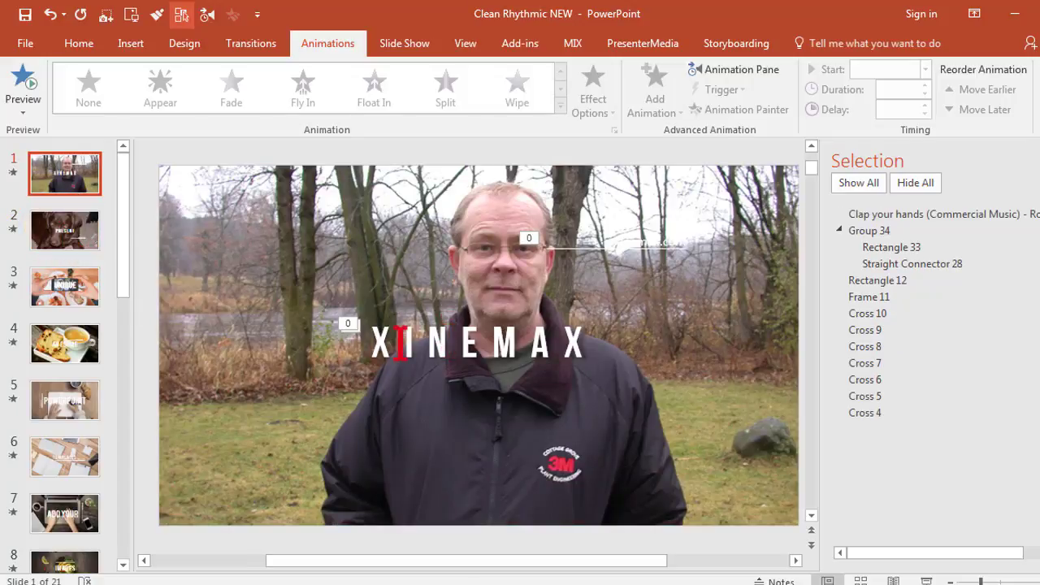
click(465, 340)
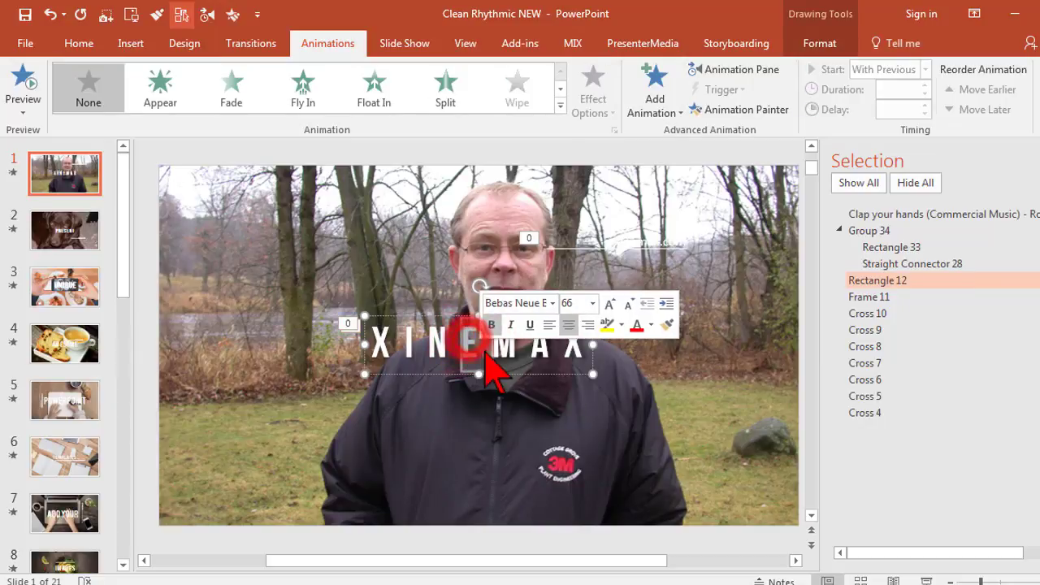
double_click(461, 349)
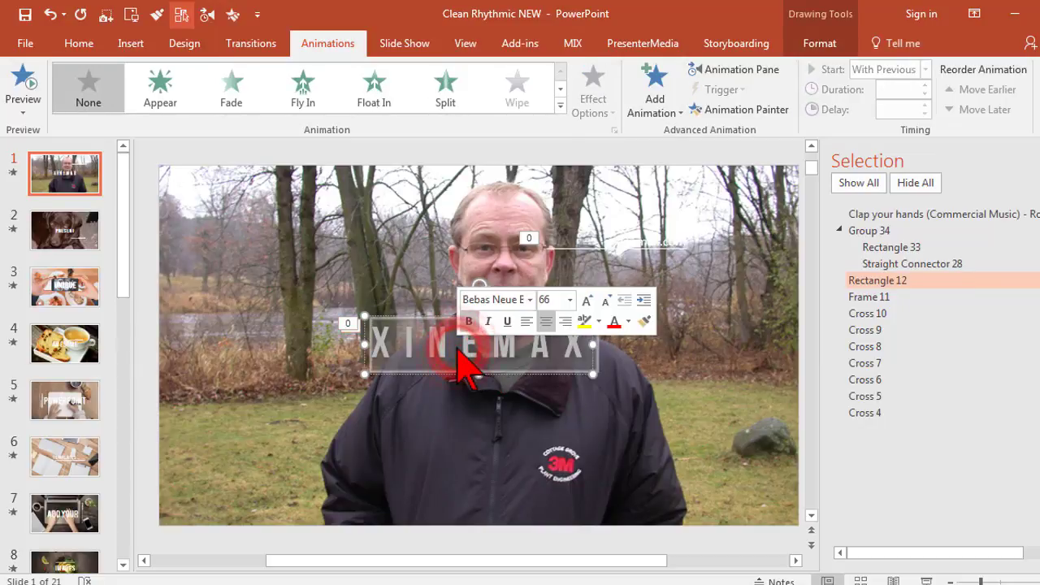
text(LON NAYLOR)
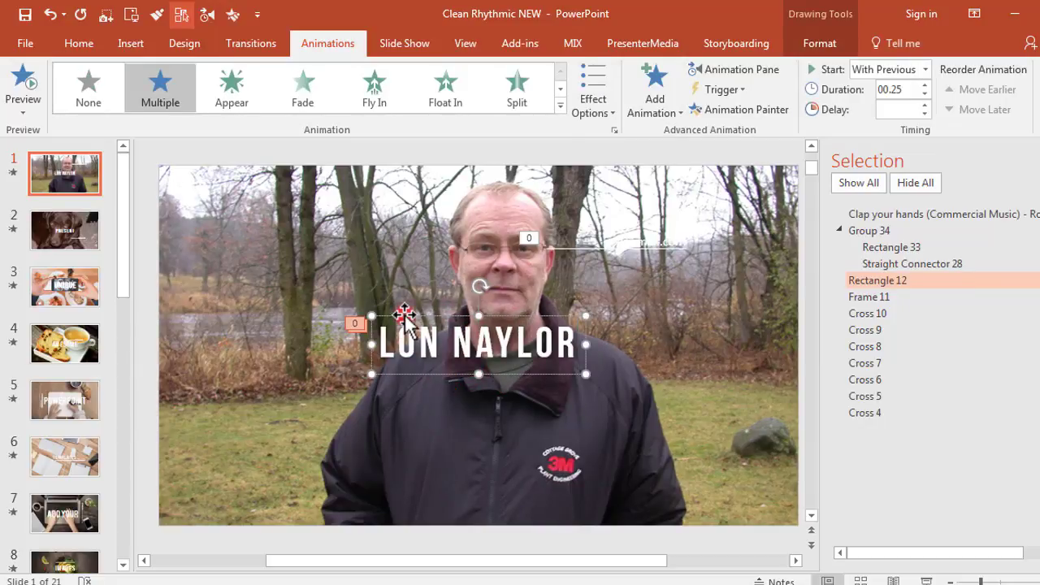
drag(403, 314, 226, 412)
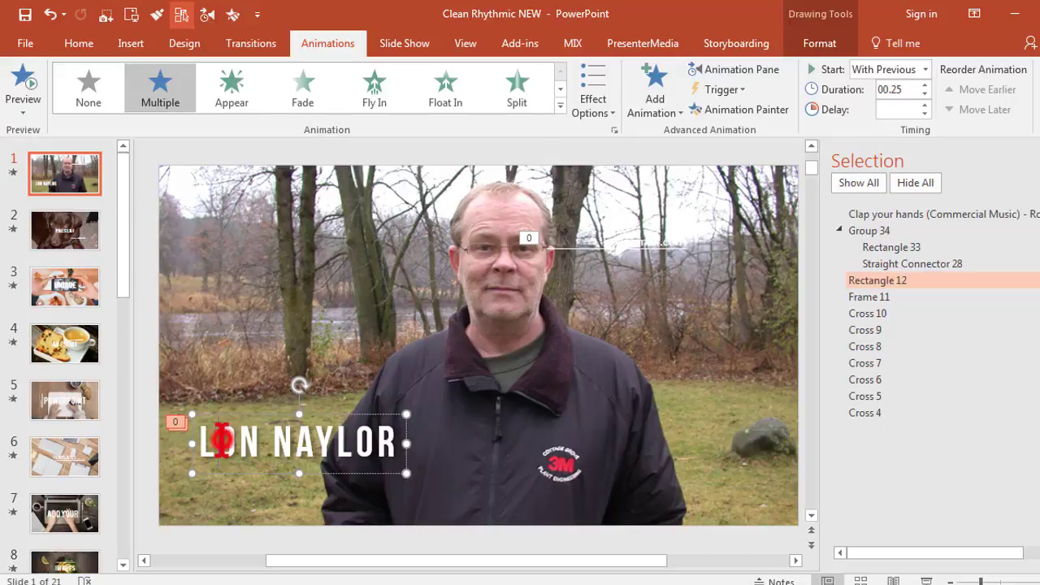
click(79, 43)
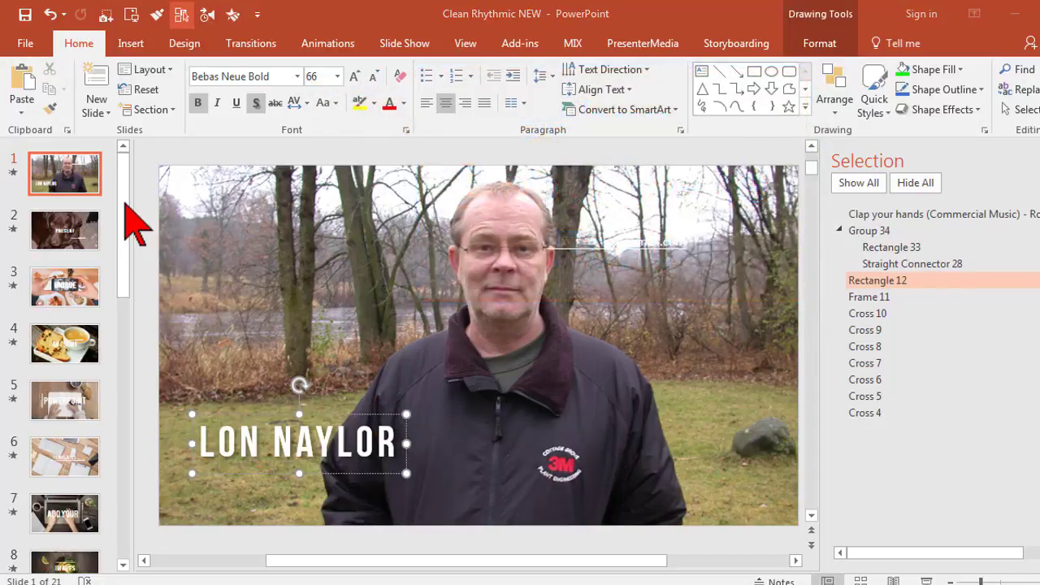
Set slide 2's Advance Slide After time to 4 seconds (00:04.00)
click(91, 231)
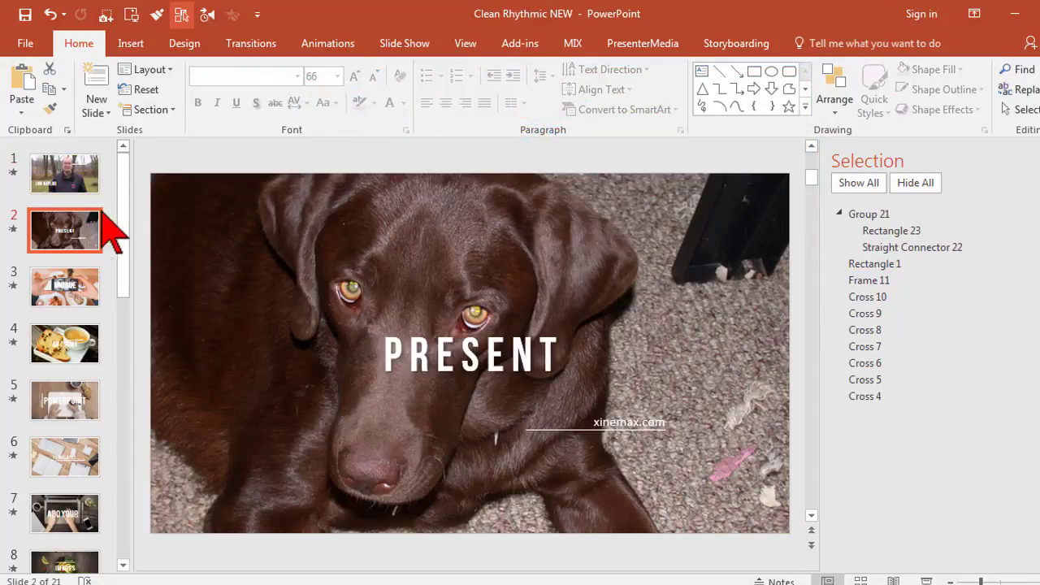
click(259, 49)
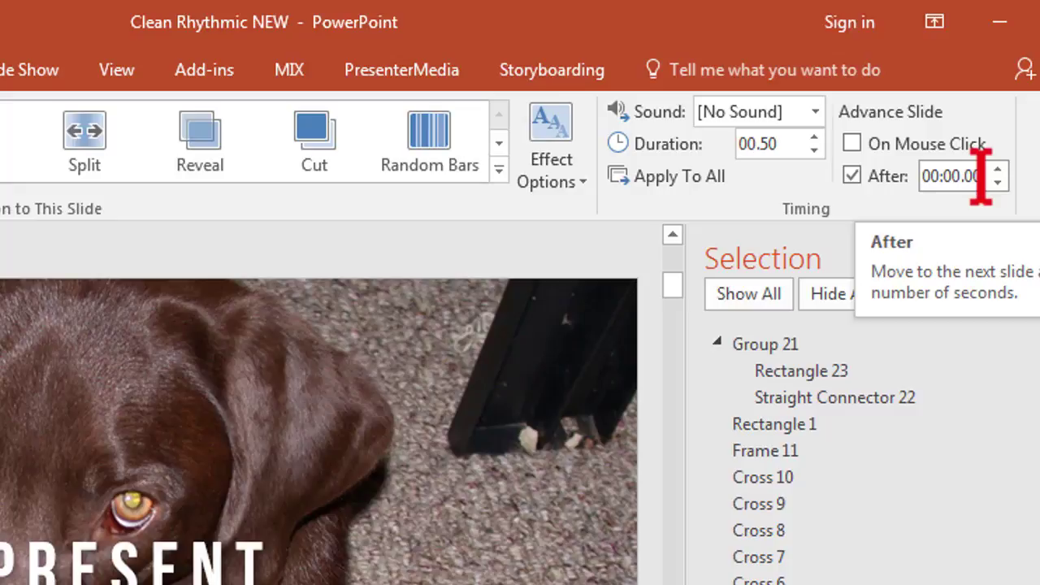
double_click(980, 175)
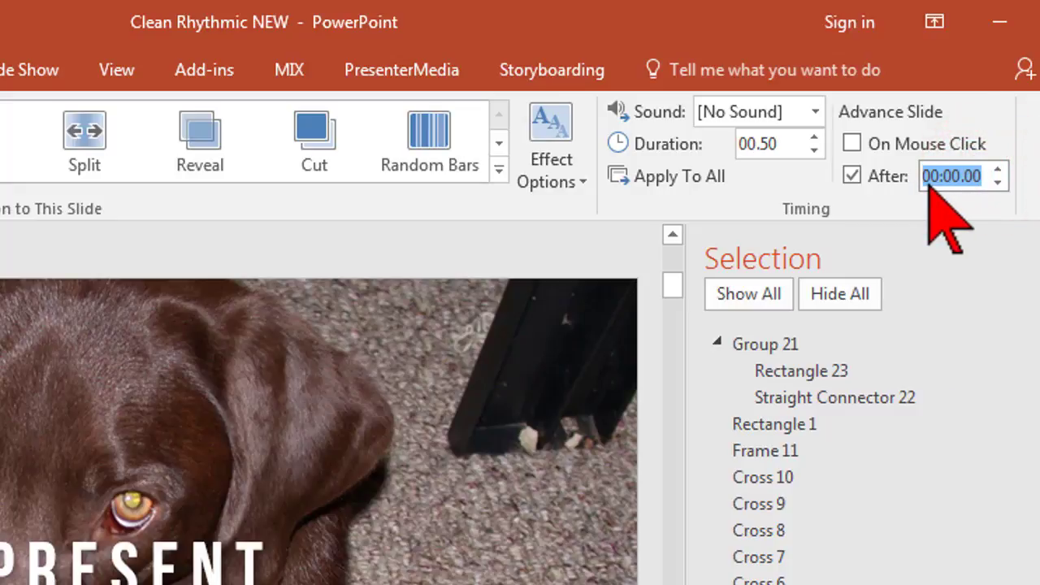
text(4)
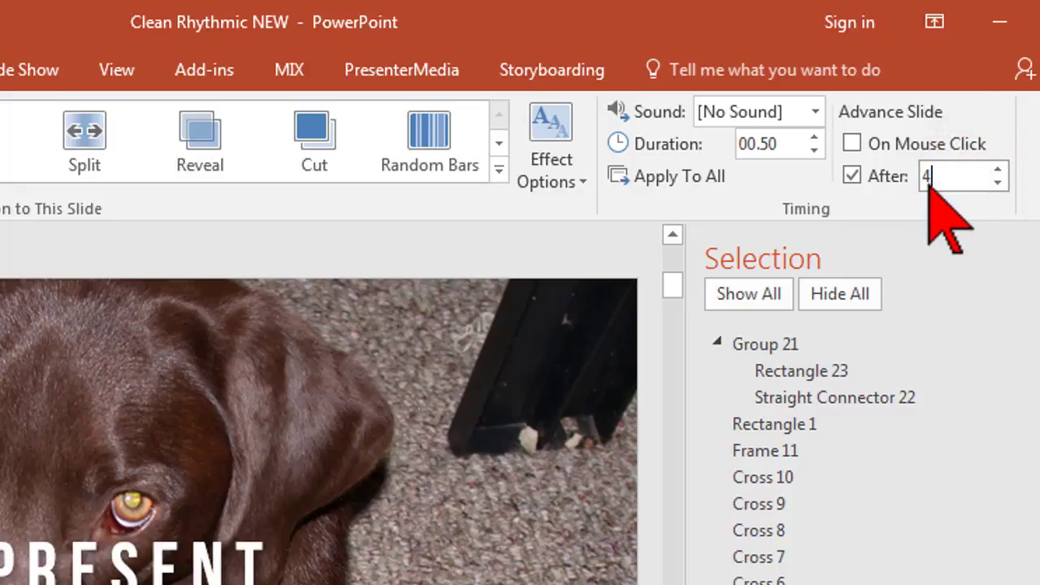
key(Return)
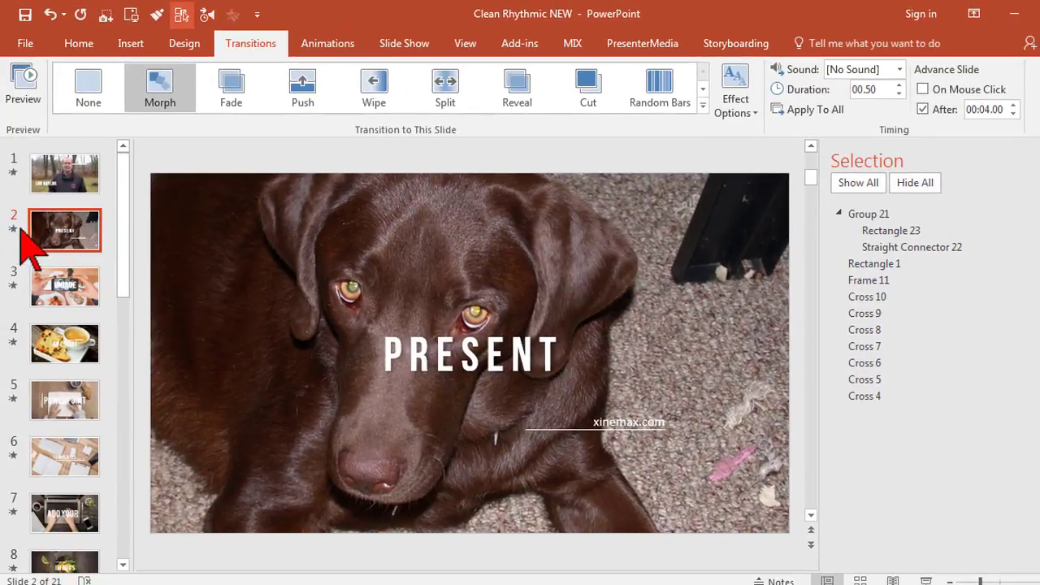
Lengthen slide 2's Morph duration to 02.00, previewing the transition before and after
click(13, 229)
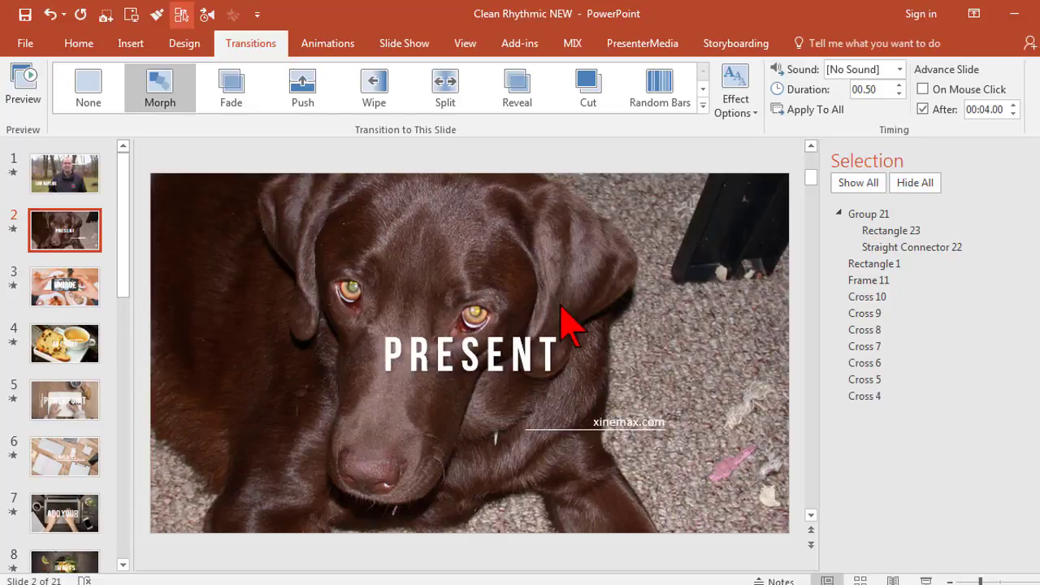
double_click(873, 90)
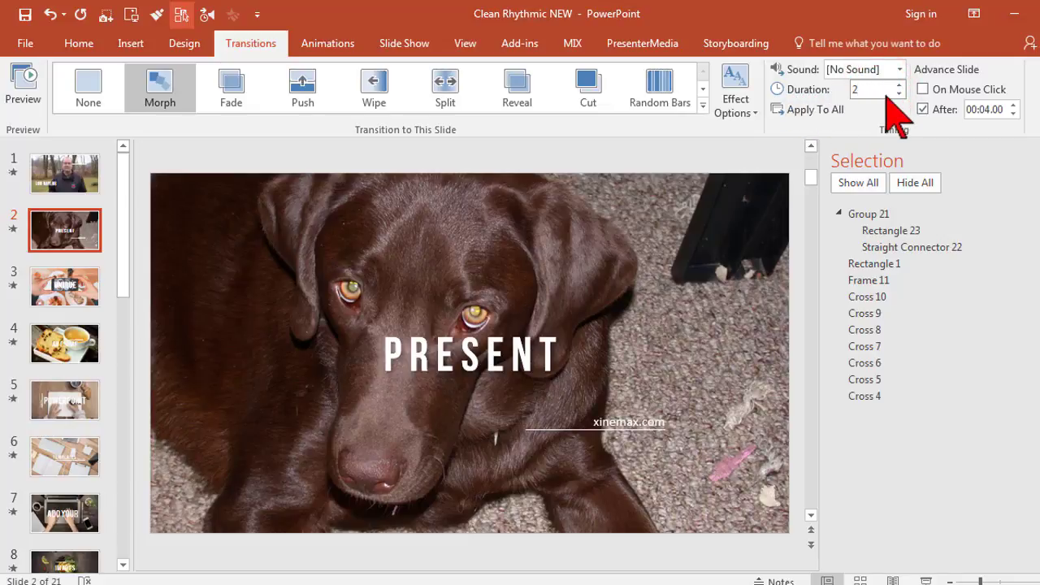
click(12, 229)
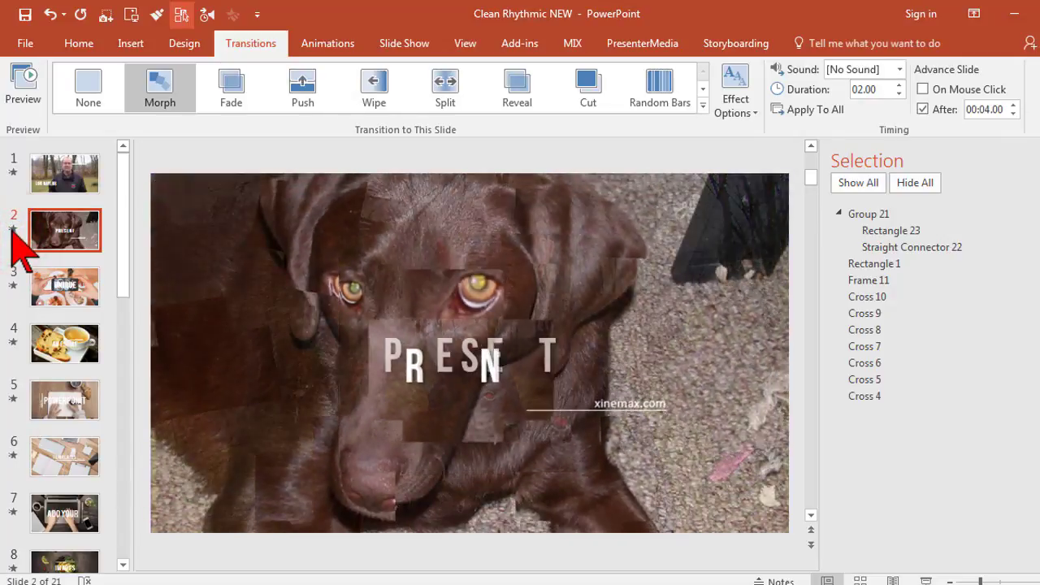